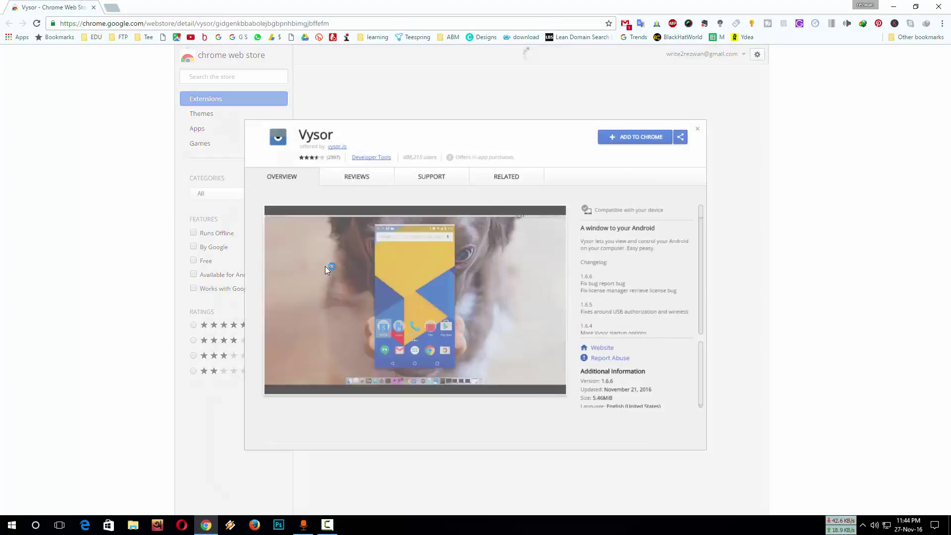
- Add the Vysor app to Chrome from the web store and launch it from Chrome's apps page
{"action": "left_click", "coordinate": [630, 137]}
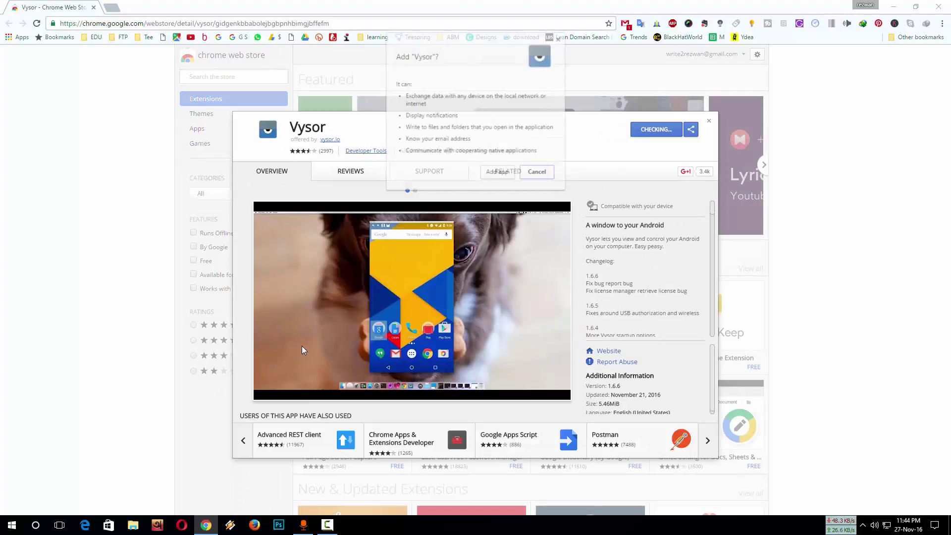
{"action": "left_click", "coordinate": [498, 173]}
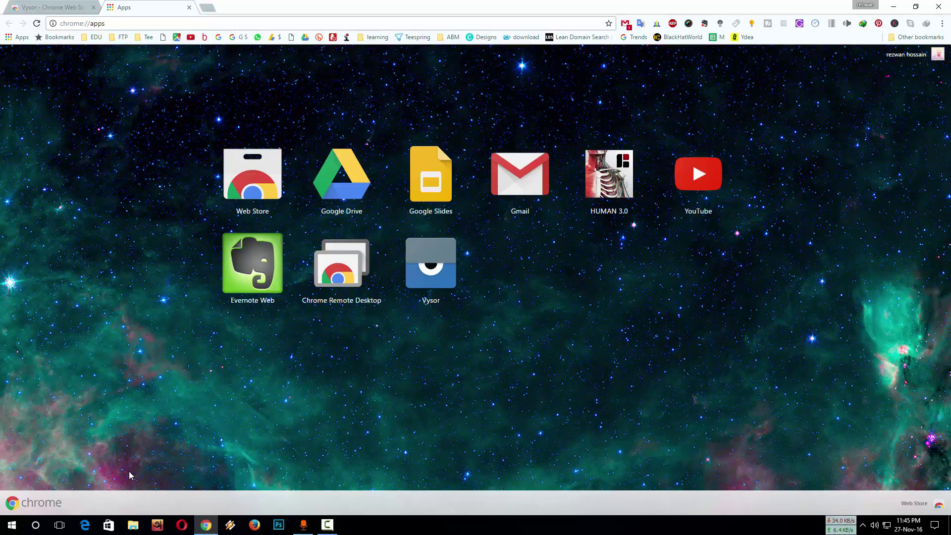
{"action": "left_click", "coordinate": [439, 291]}
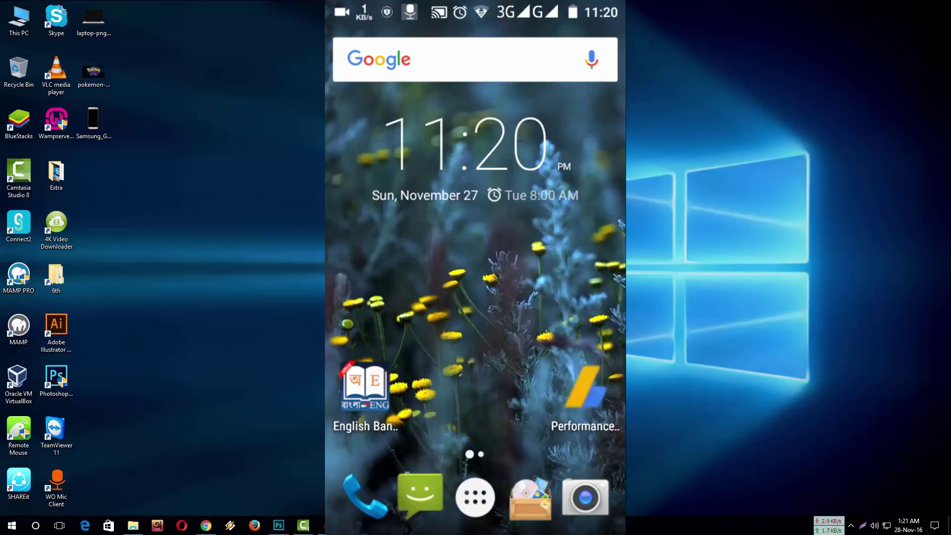
- On the phone, open the About phone settings and tap the build number repeatedly to unlock developer mode
{"action": "left_click", "coordinate": [475, 497]}
{"action": "scroll", "coordinate": [475, 307], "scroll_direction": "down", "scroll_amount": 15}
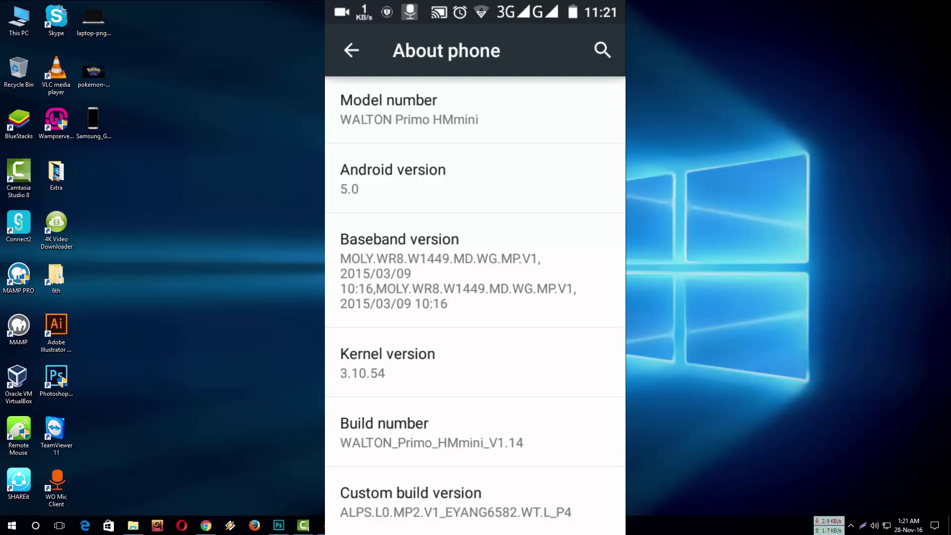
{"action": "left_click", "coordinate": [520, 428]}
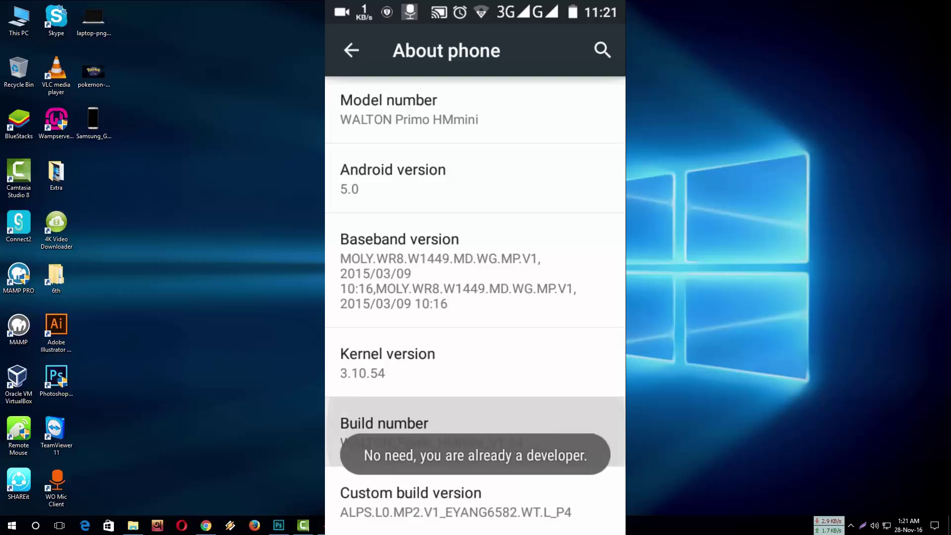
{"action": "left_click", "coordinate": [513, 426]}
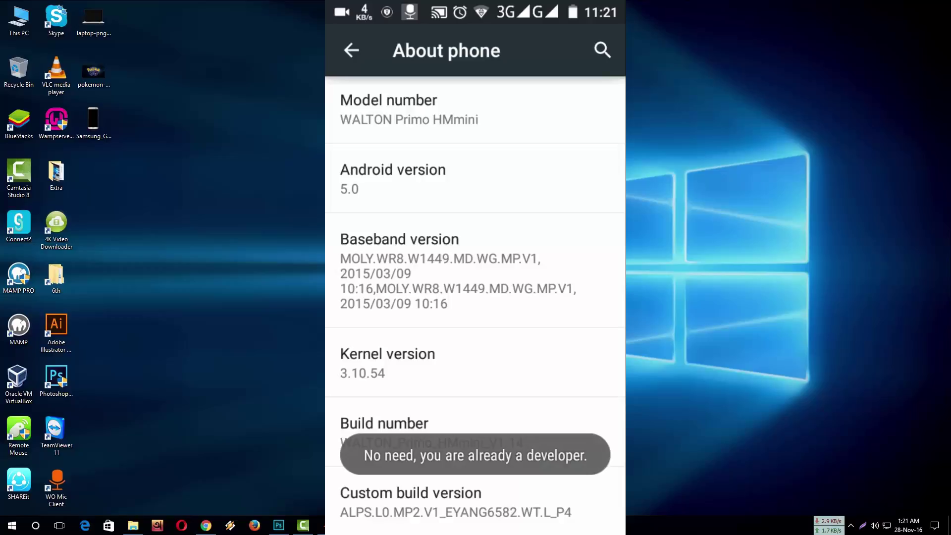
- Turn on Developer options on the phone, allow development settings, and leave the phone's settings
{"action": "left_click", "coordinate": [351, 50]}
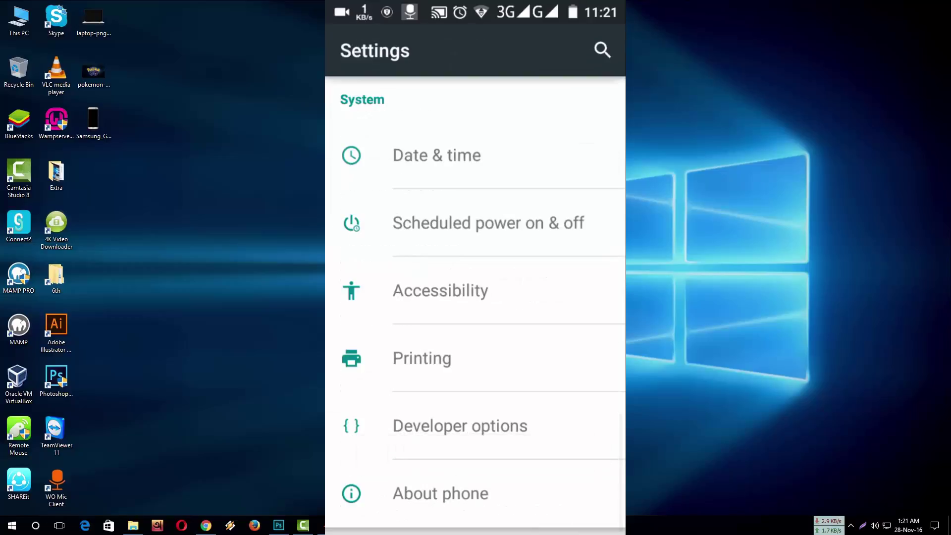
{"action": "left_click", "coordinate": [515, 424]}
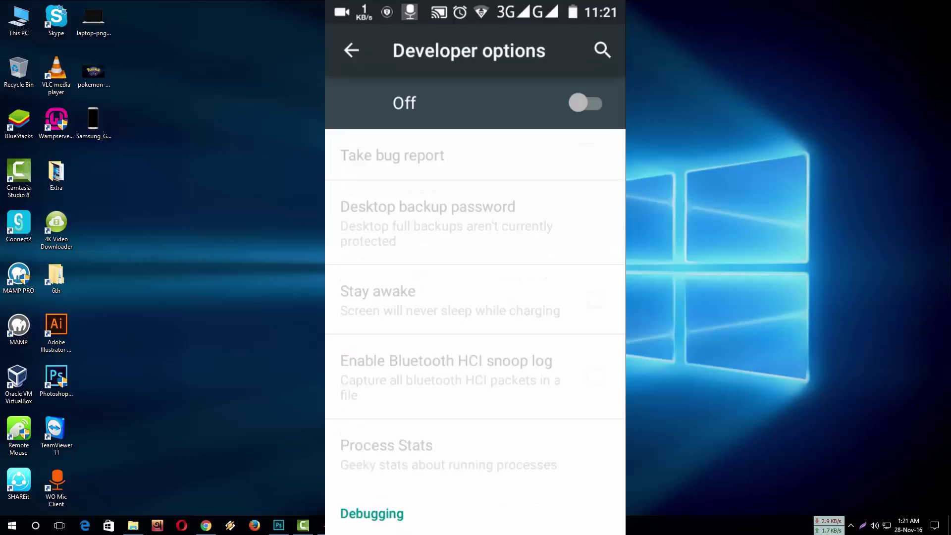
{"action": "left_click", "coordinate": [585, 103]}
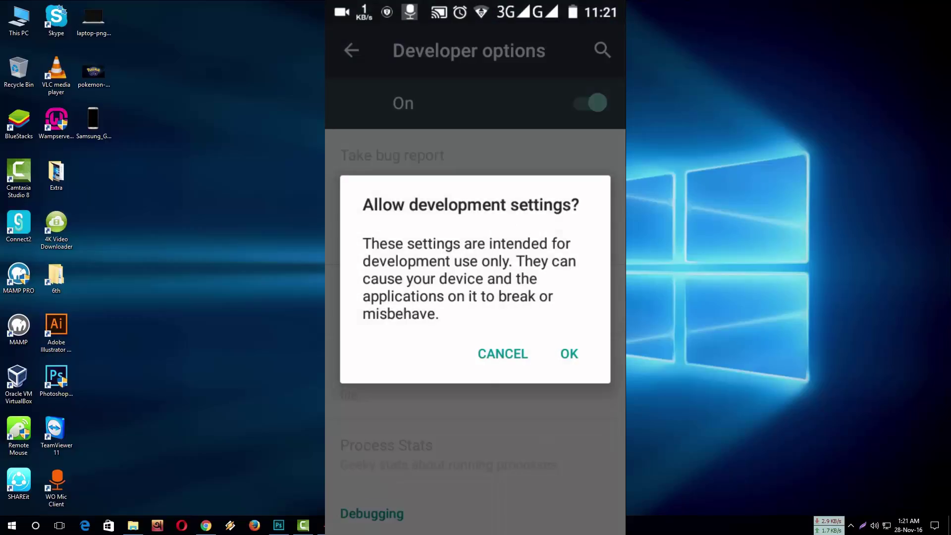
{"action": "left_click", "coordinate": [569, 354]}
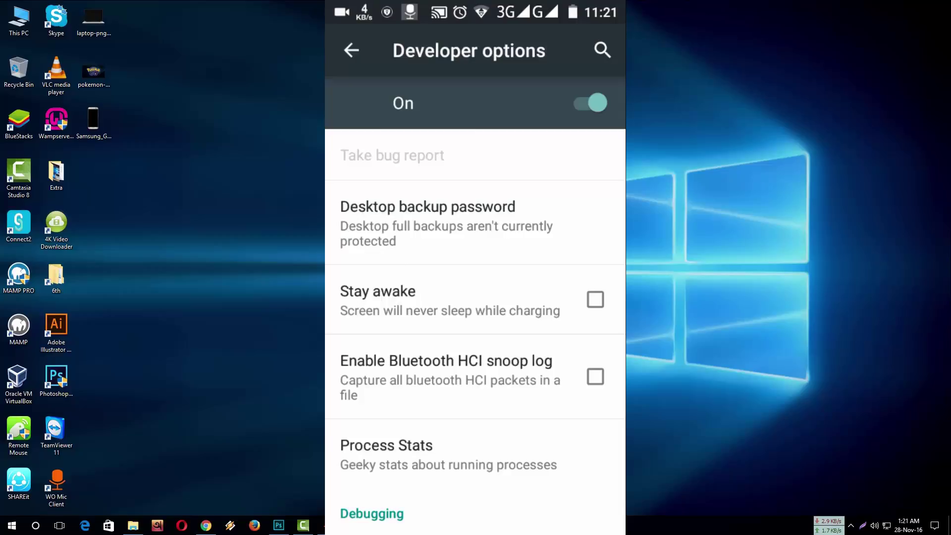
{"action": "left_click", "coordinate": [351, 50]}
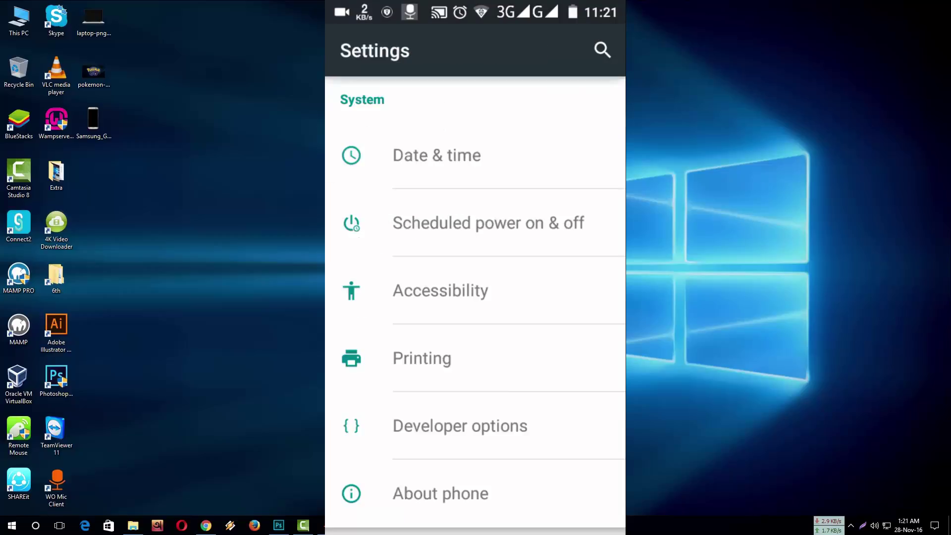
{"action": "key", "text": "Escape"}
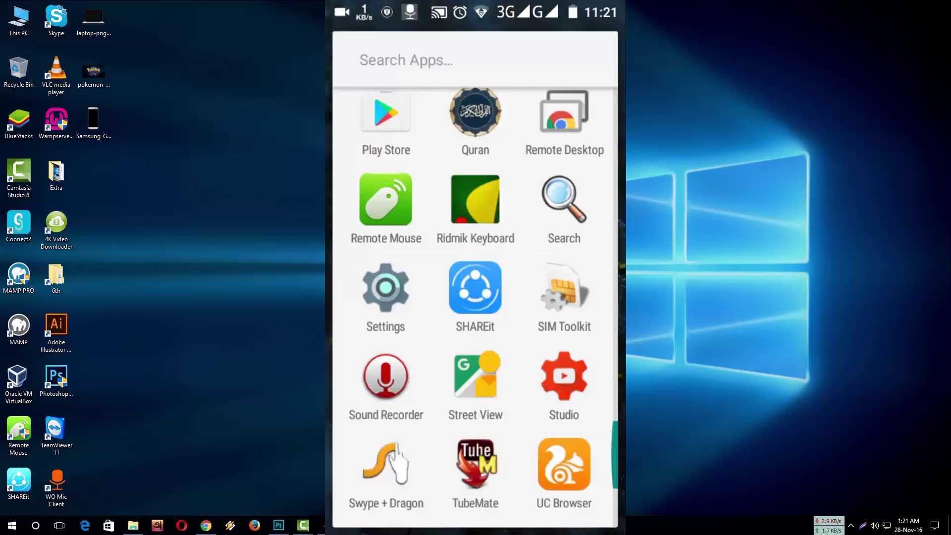
- Open the Play Store on the phone and search for "vysor"
{"action": "scroll", "coordinate": [476, 307], "scroll_direction": "up", "scroll_amount": 3}
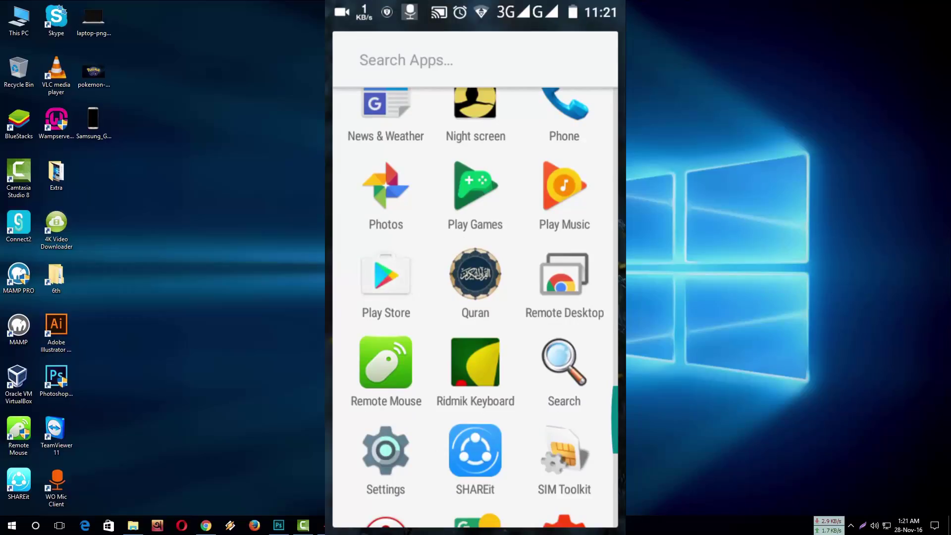
{"action": "left_click", "coordinate": [386, 275]}
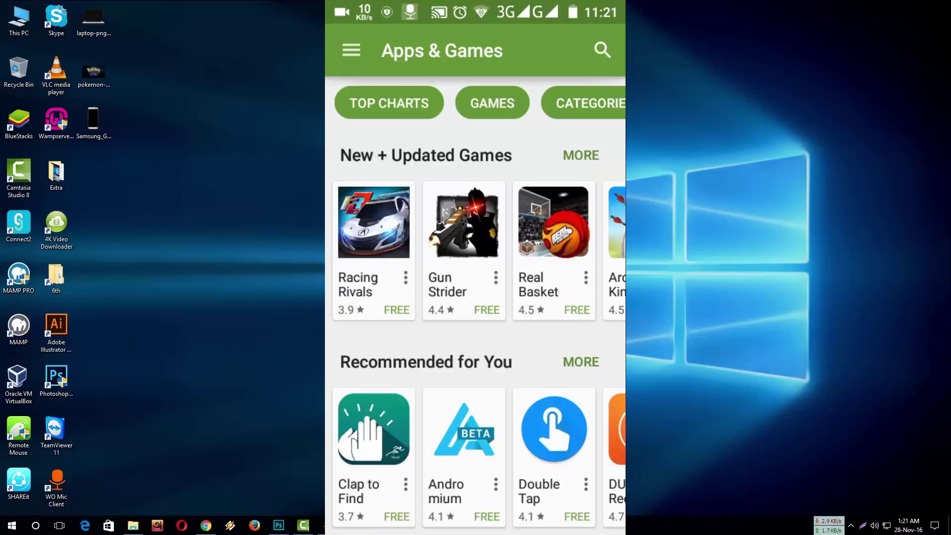
{"action": "left_click", "coordinate": [602, 50]}
{"action": "type", "text": "vy"}
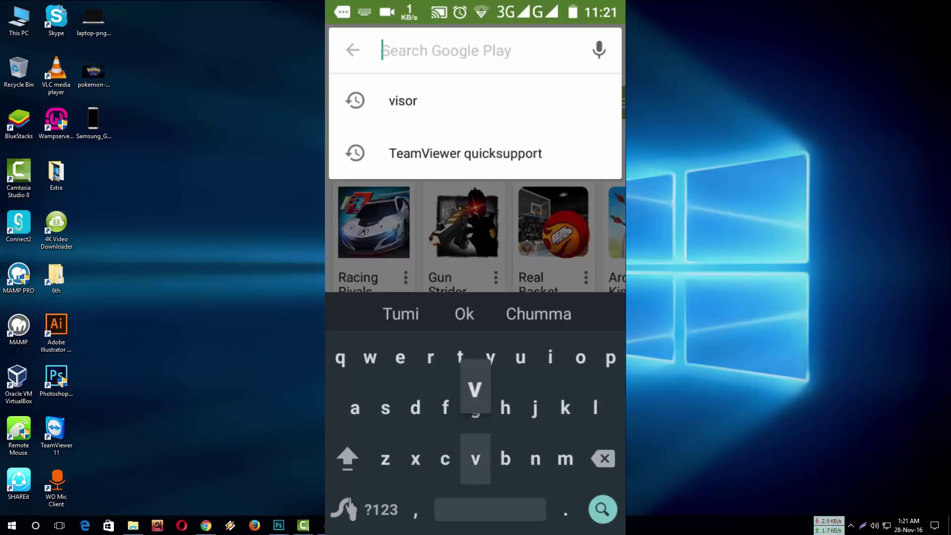
{"action": "type", "text": "s"}
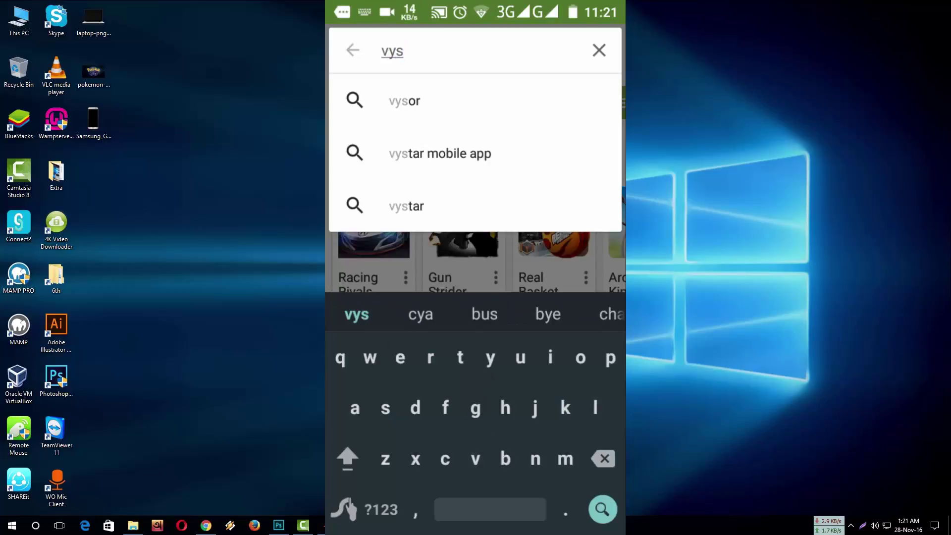
{"action": "left_click", "coordinate": [405, 101]}
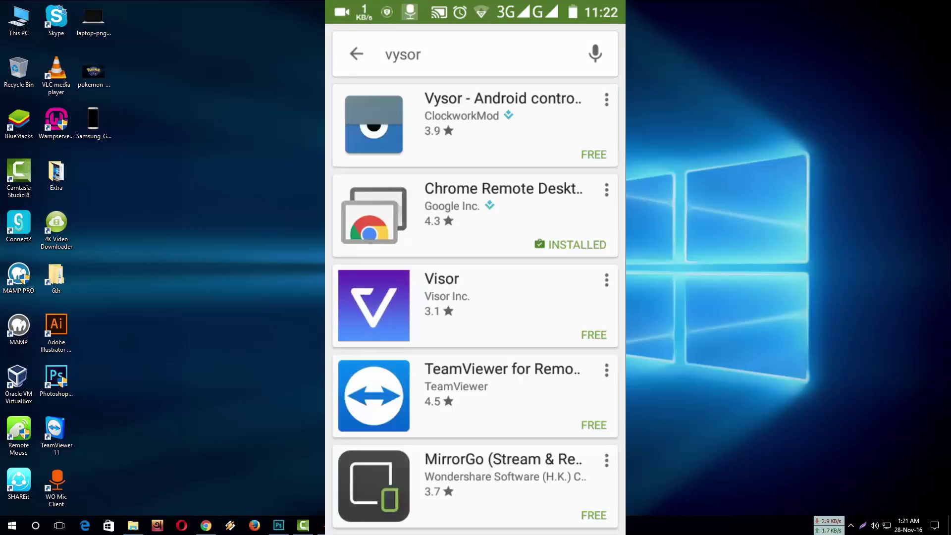
- Install "Vysor - Android control on PC" on the phone and accept its requested access
{"action": "left_click", "coordinate": [463, 123]}
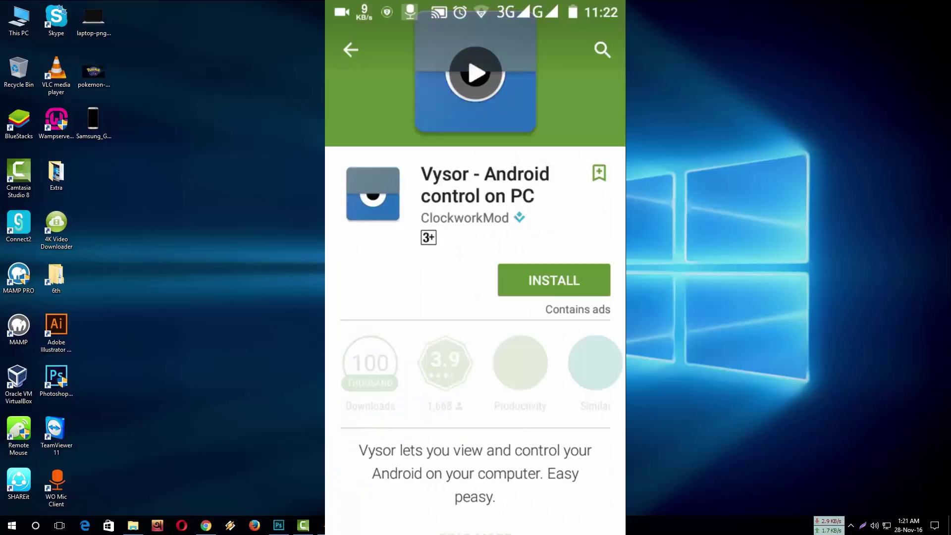
{"action": "left_click", "coordinate": [554, 280]}
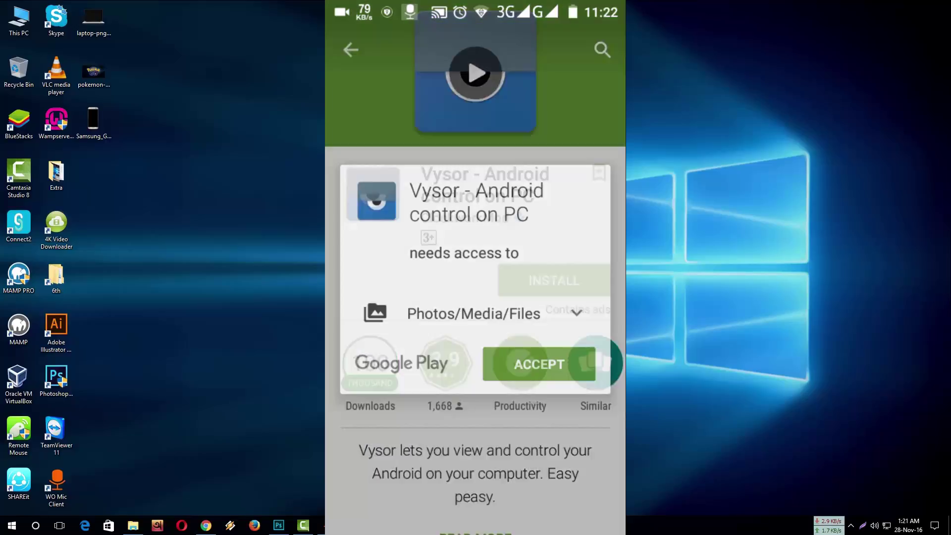
{"action": "left_click", "coordinate": [538, 363]}
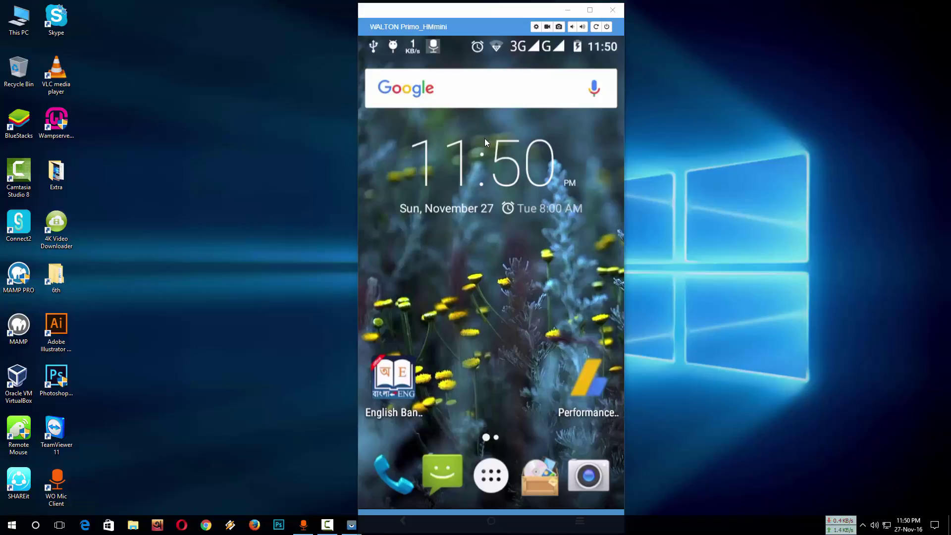
- Switch to the phone mirrored in Vysor, launch YouTube from its app drawer, and refresh the Windows desktop
{"action": "left_click", "coordinate": [490, 476]}
{"action": "left_click", "coordinate": [486, 444]}
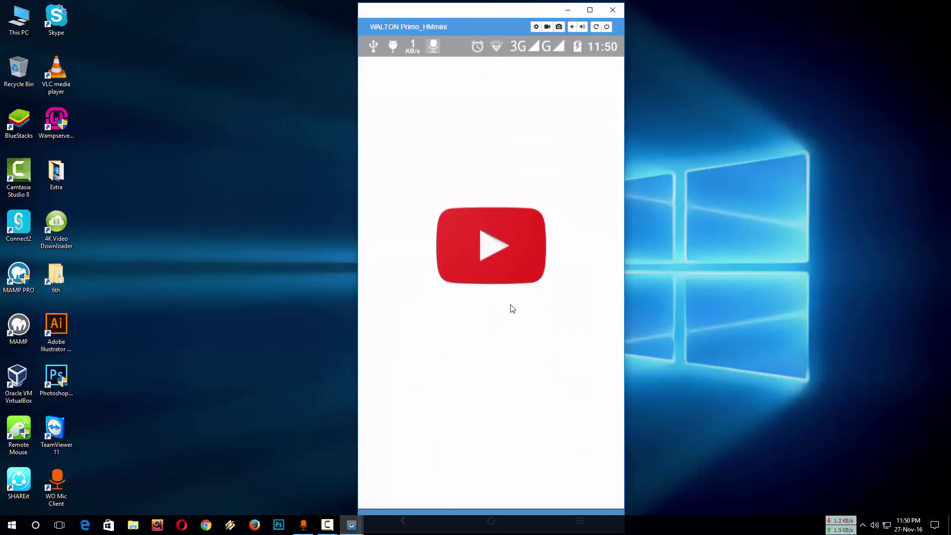
{"action": "right_click", "coordinate": [653, 154]}
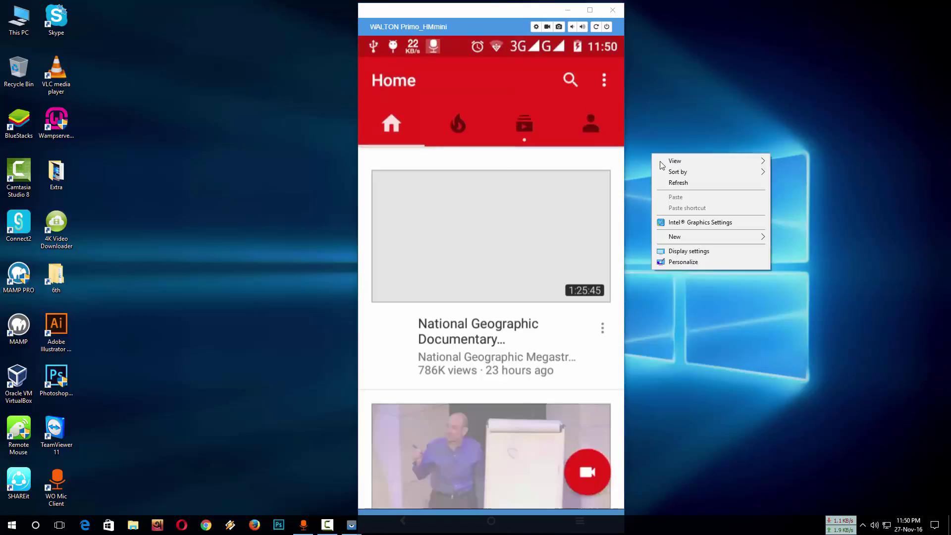
{"action": "left_click", "coordinate": [678, 183]}
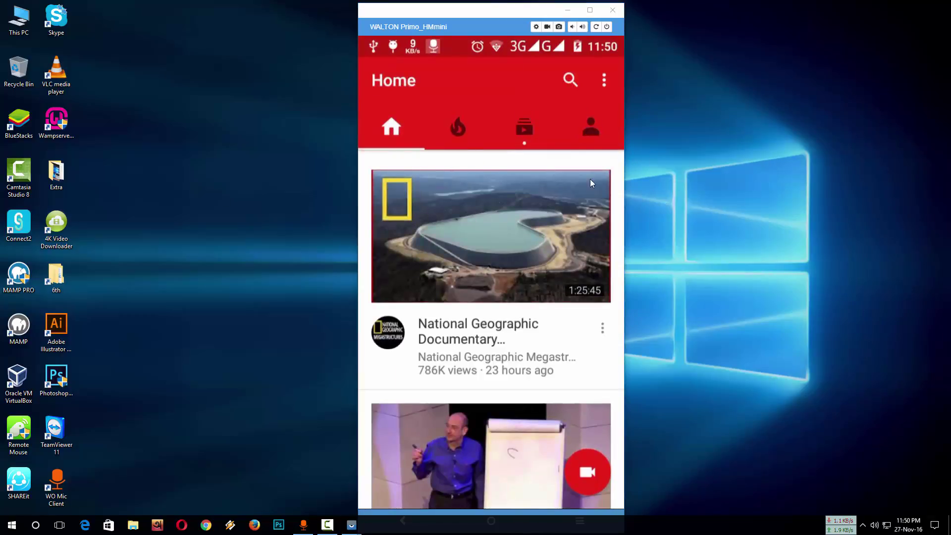
- Browse the YouTube home feed and open the account's My videos list
{"action": "scroll", "coordinate": [510, 301], "scroll_direction": "down", "scroll_amount": 5}
{"action": "scroll", "coordinate": [569, 180], "scroll_direction": "up", "scroll_amount": 3}
{"action": "left_click", "coordinate": [583, 132]}
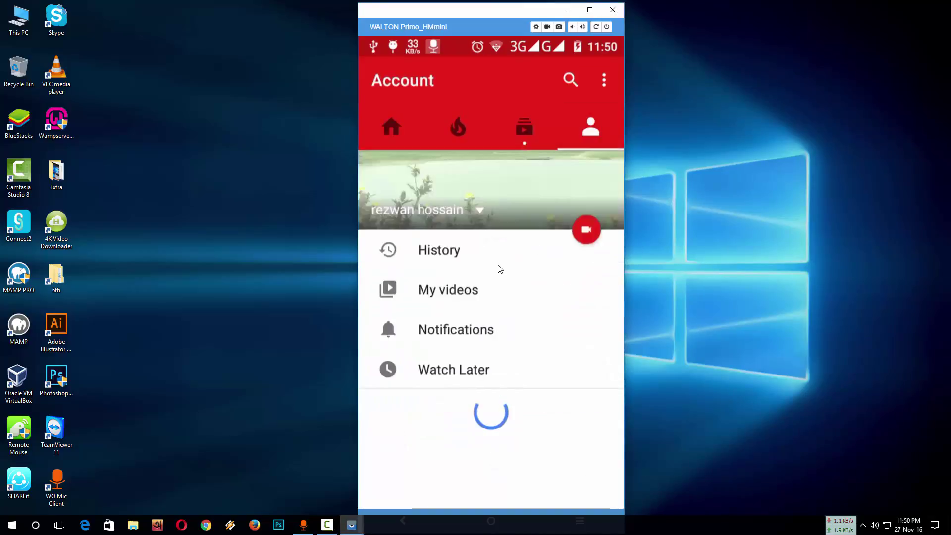
{"action": "left_click", "coordinate": [446, 276]}
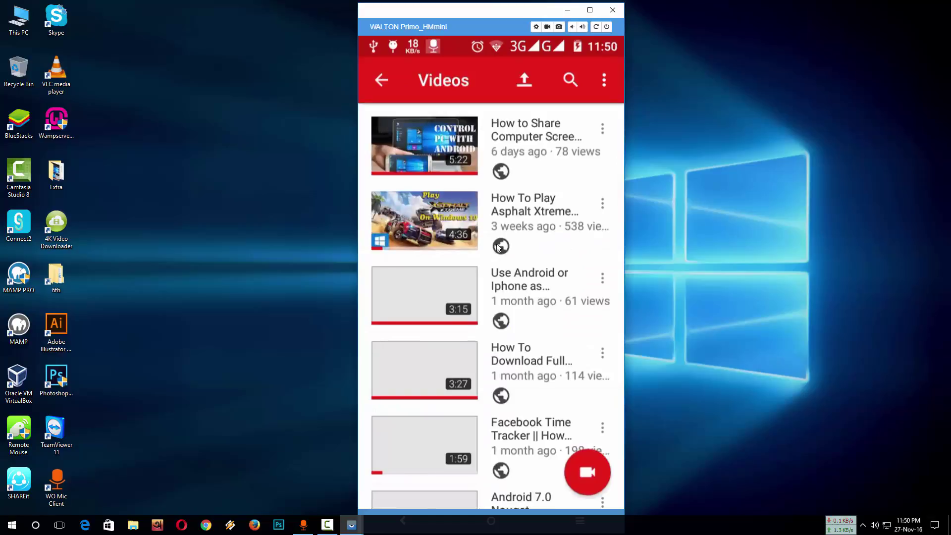
- Play the "How to Share Computer Screen To Android Phone" video full screen and reposition the mirror window nearer the desktop's center
{"action": "left_click", "coordinate": [524, 141]}
{"action": "left_click", "coordinate": [605, 187]}
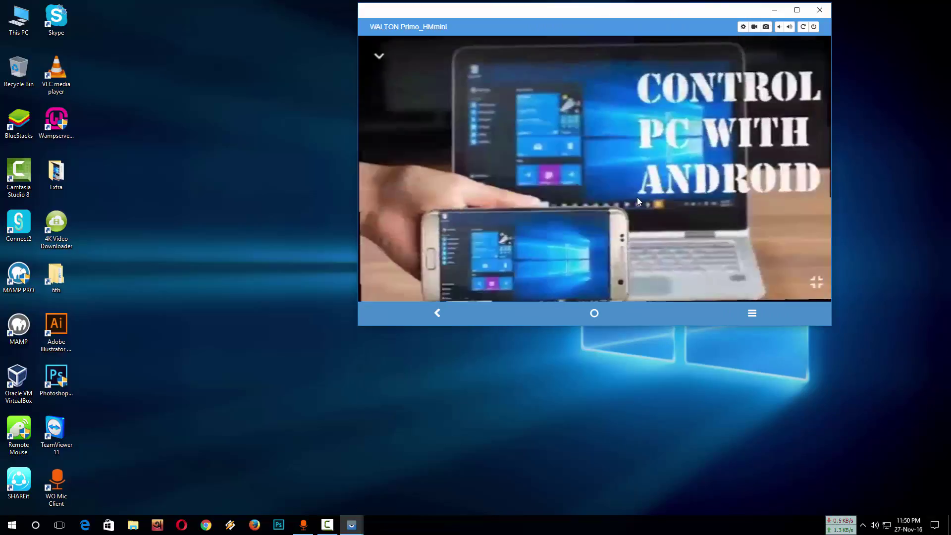
{"action": "left_click_drag", "start_coordinate": [649, 14], "coordinate": [540, 85]}
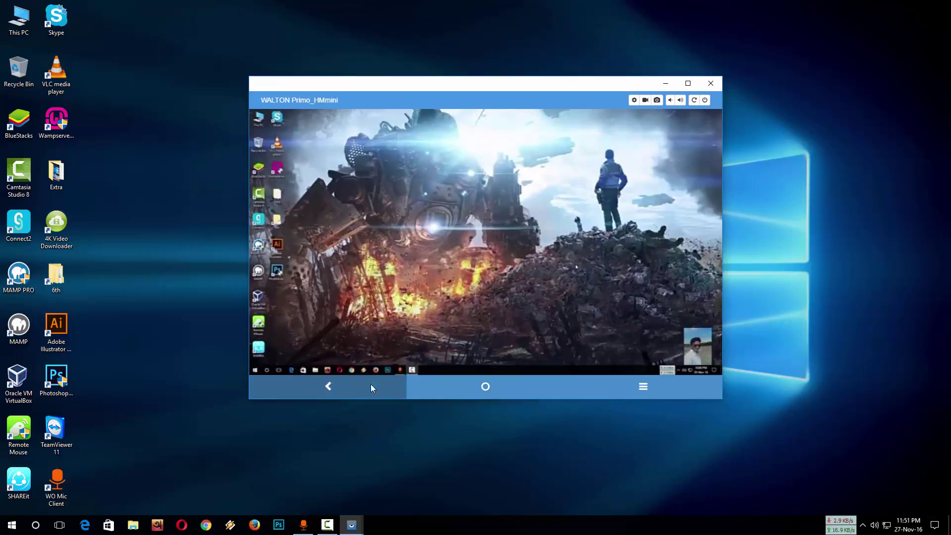
{"action": "left_click", "coordinate": [488, 243]}
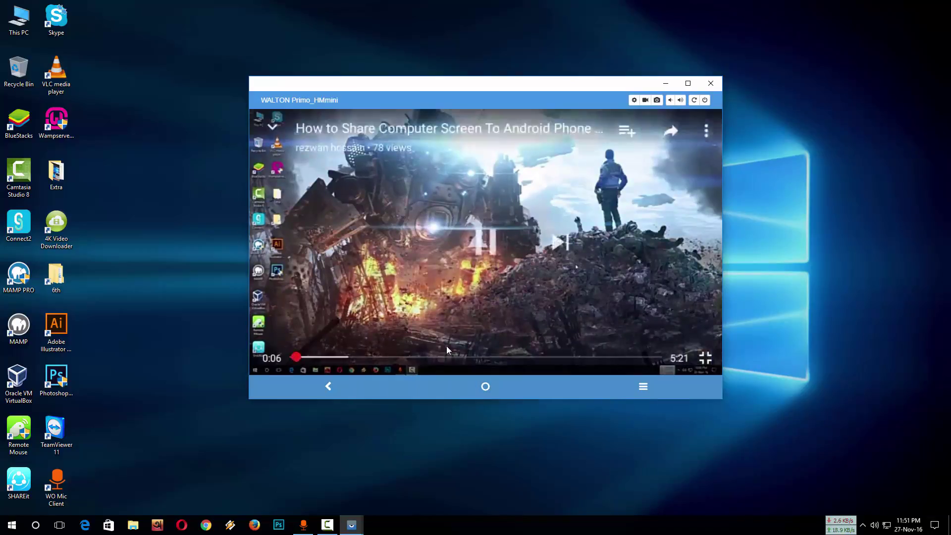
- Leave the playing video, go back to YouTube's home feed, and return to the phone's home screen
{"action": "left_click", "coordinate": [329, 388]}
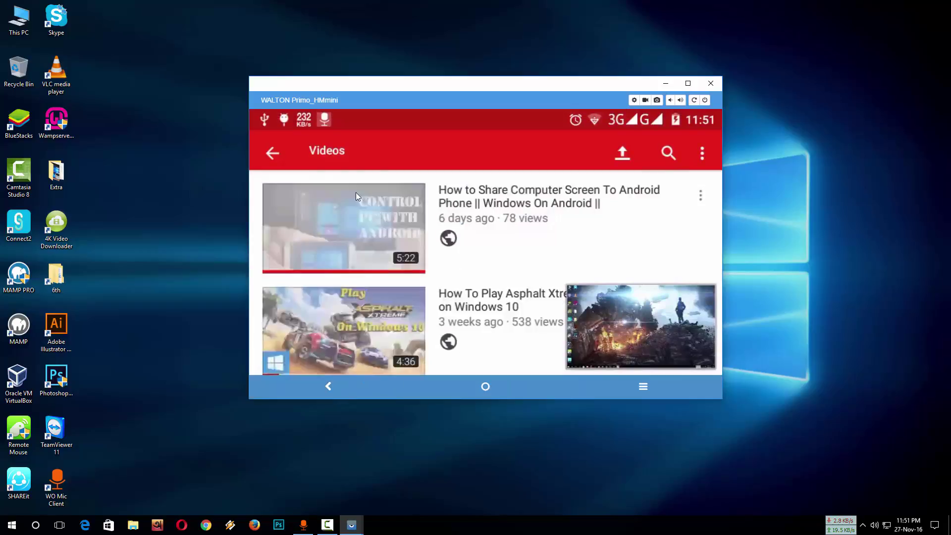
{"action": "left_click", "coordinate": [283, 153]}
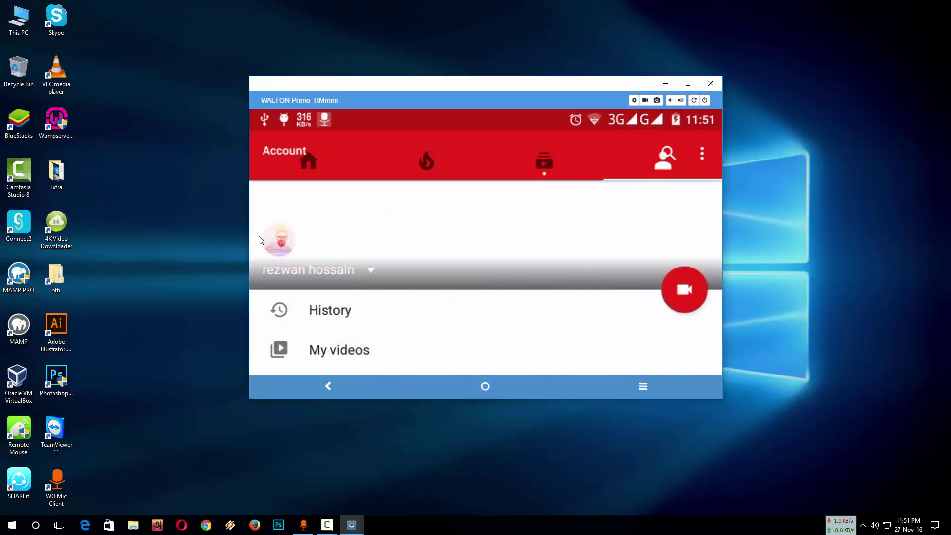
{"action": "left_click", "coordinate": [299, 178]}
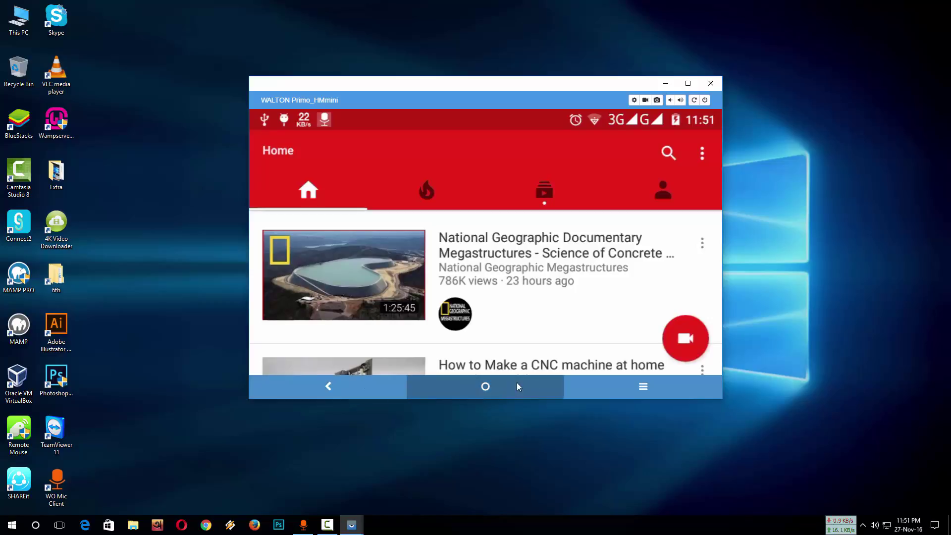
{"action": "left_click", "coordinate": [489, 387]}
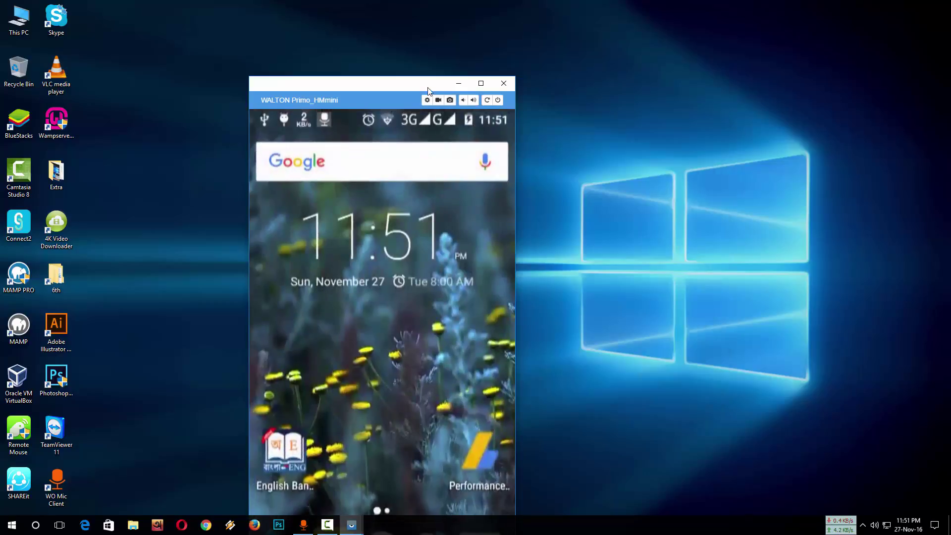
- Move the mirror window up so the whole phone screen fits, and launch the Mini Militia game from the app drawer
{"action": "left_click_drag", "start_coordinate": [429, 88], "coordinate": [443, 13]}
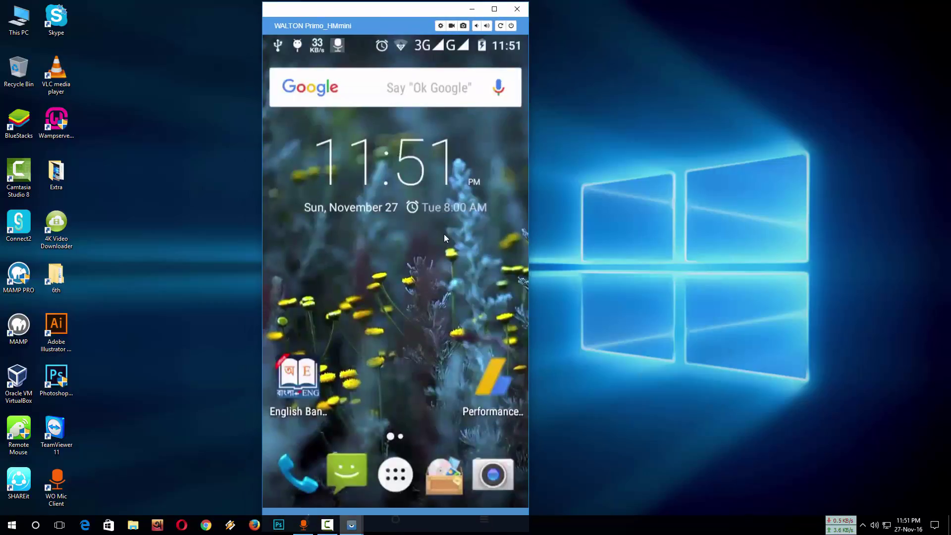
{"action": "left_click", "coordinate": [395, 474]}
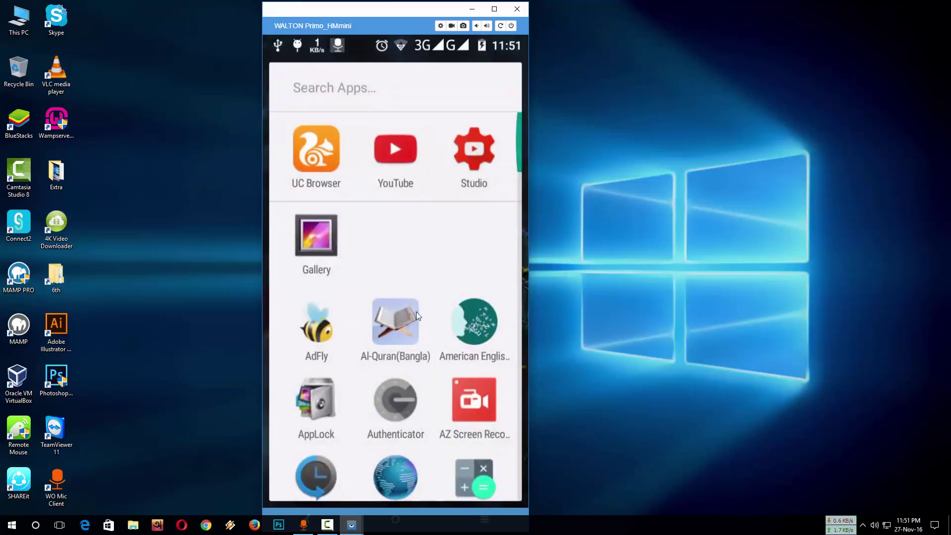
{"action": "scroll", "coordinate": [416, 311], "scroll_direction": "down", "scroll_amount": 5}
{"action": "scroll", "coordinate": [431, 326], "scroll_direction": "down", "scroll_amount": 3}
{"action": "scroll", "coordinate": [432, 326], "scroll_direction": "up", "scroll_amount": 3}
{"action": "scroll", "coordinate": [421, 282], "scroll_direction": "down", "scroll_amount": 3}
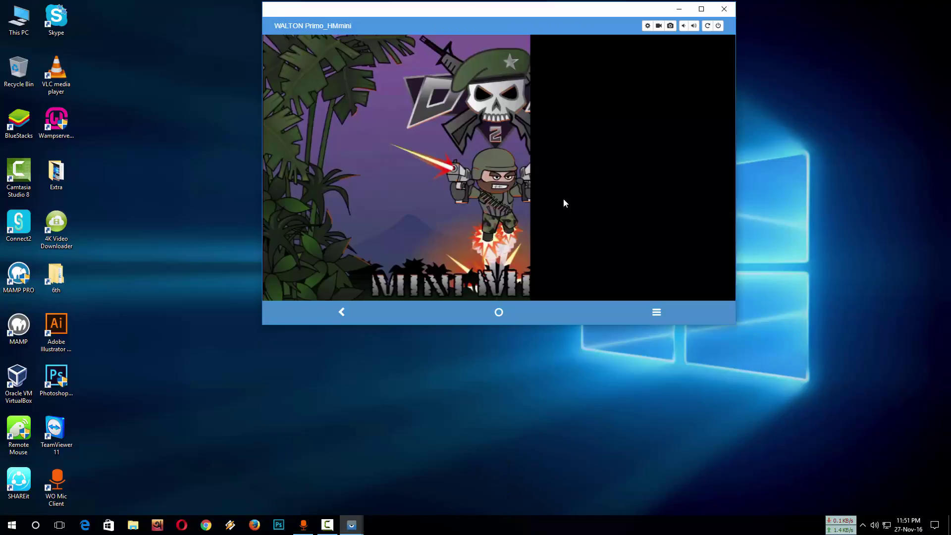